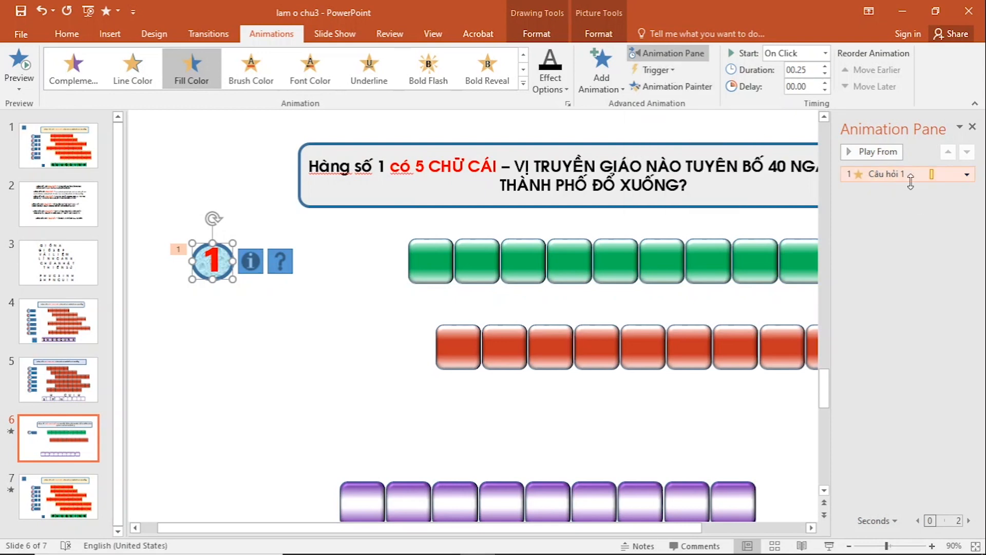
Set the number 1 circle's Fill Color animation to trigger on click of Câu hỏi 1
{"action": "left_click", "coordinate": [672, 71]}
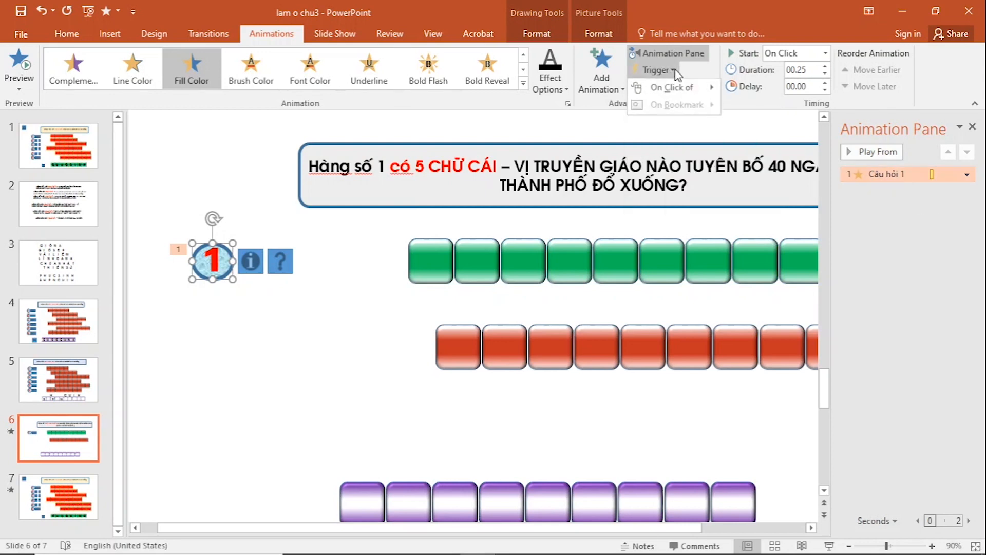
{"action": "mouse_move", "coordinate": [675, 93]}
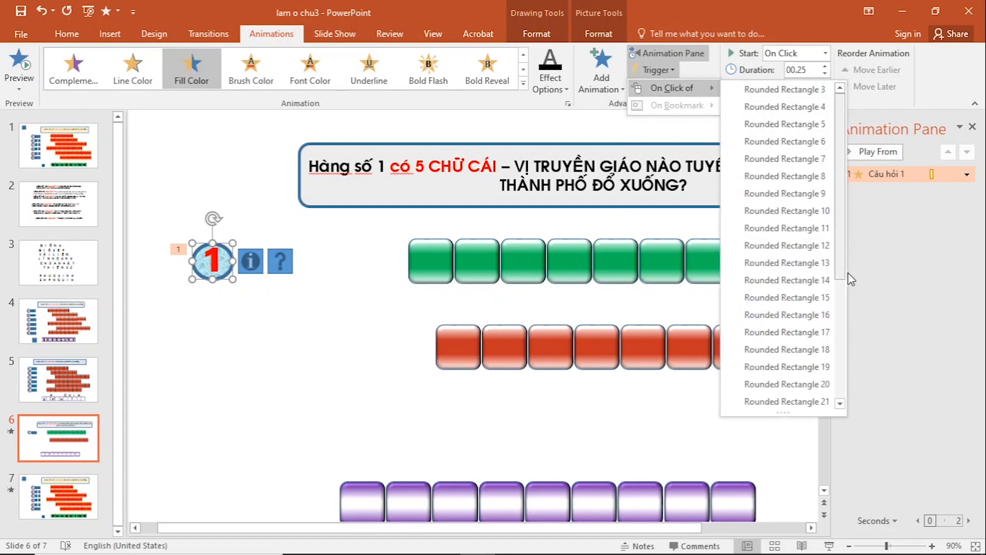
{"action": "scroll", "coordinate": [810, 358], "scroll_direction": "down", "scroll_amount": 3}
{"action": "scroll", "coordinate": [810, 358], "scroll_direction": "down", "scroll_amount": 1}
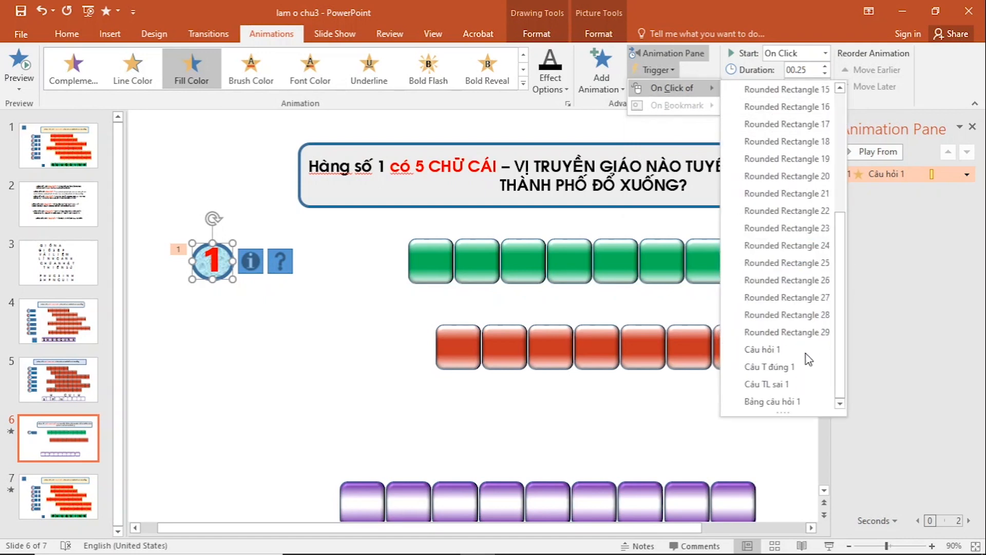
{"action": "left_click", "coordinate": [794, 352]}
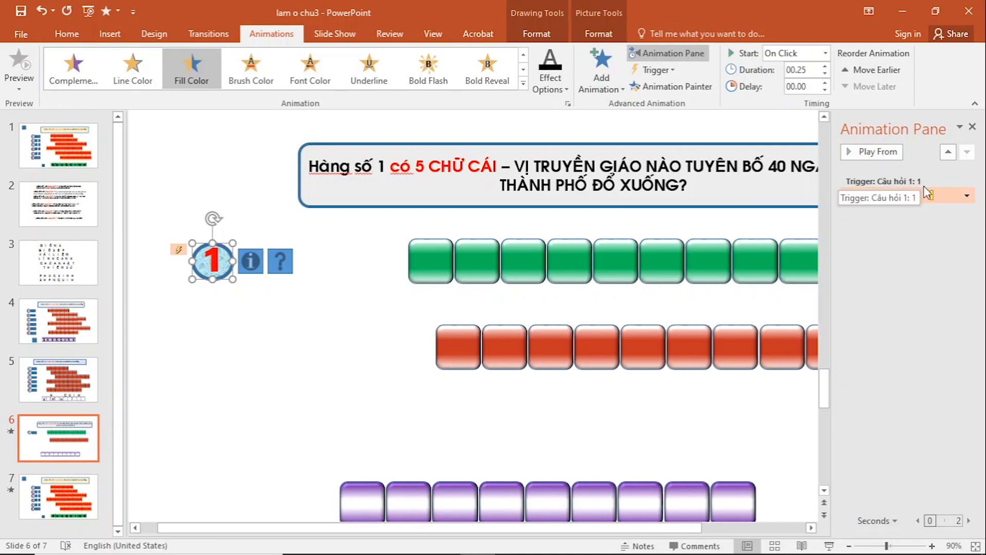
{"action": "left_click", "coordinate": [914, 237]}
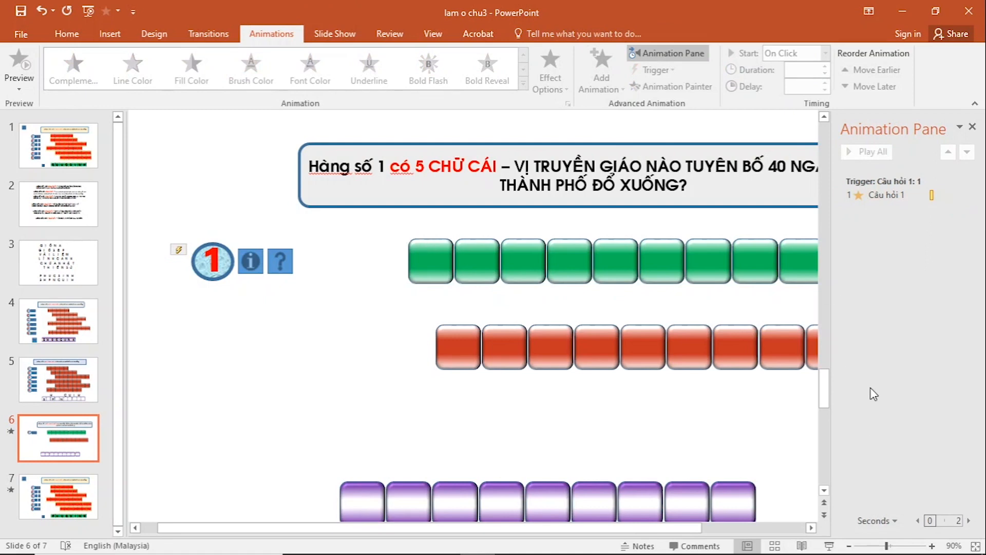
Apply the Pulse emphasis animation to all the green squares in the upper row of slide 6
{"action": "mouse_move", "coordinate": [849, 543]}
{"action": "left_click", "coordinate": [850, 546]}
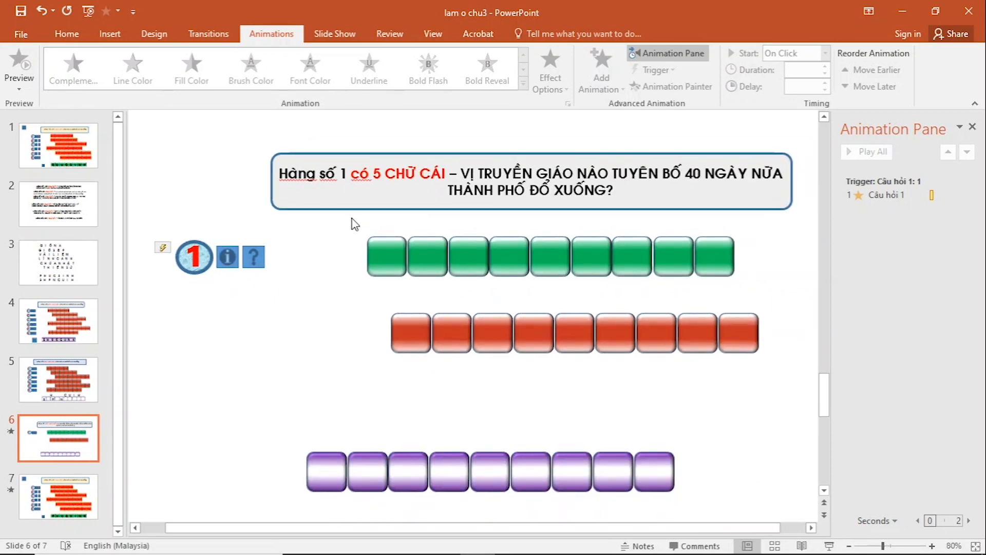
{"action": "mouse_move", "coordinate": [347, 220]}
{"action": "left_mouse_down"}
{"action": "mouse_move", "coordinate": [513, 245]}
{"action": "mouse_move", "coordinate": [772, 306]}
{"action": "left_mouse_up"}
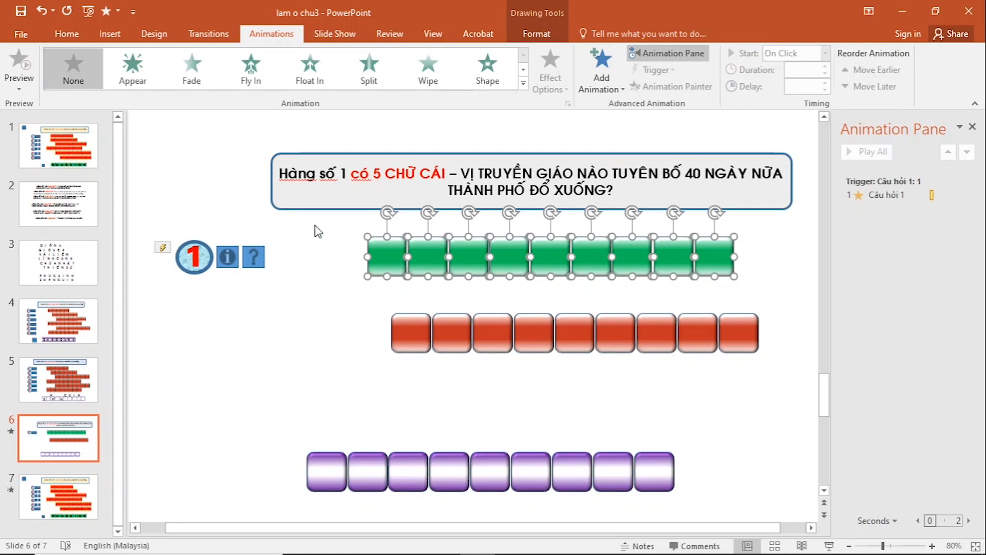
{"action": "left_click", "coordinate": [524, 83]}
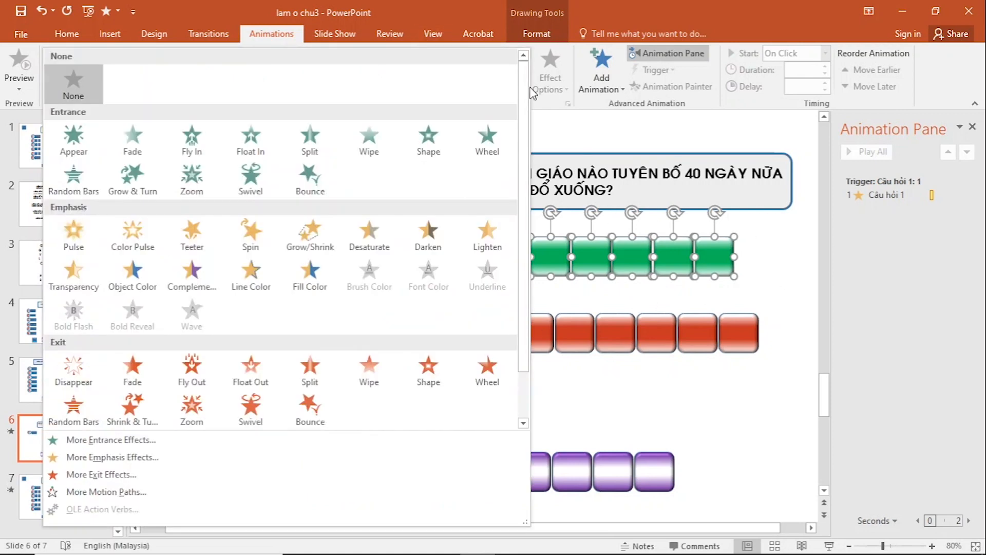
{"action": "left_click", "coordinate": [80, 238]}
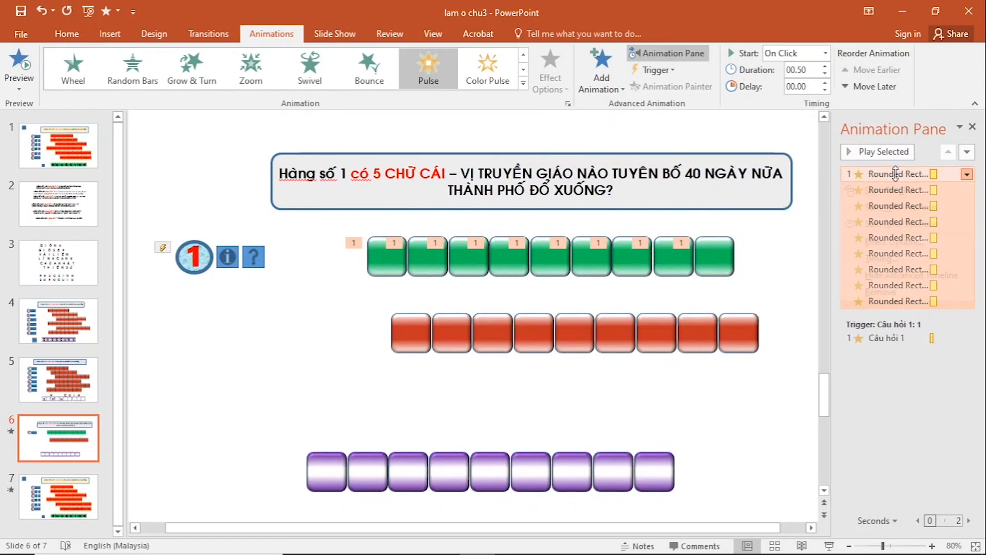
Set the green squares' Pulse animations to repeat 5 times
{"action": "right_click", "coordinate": [896, 174]}
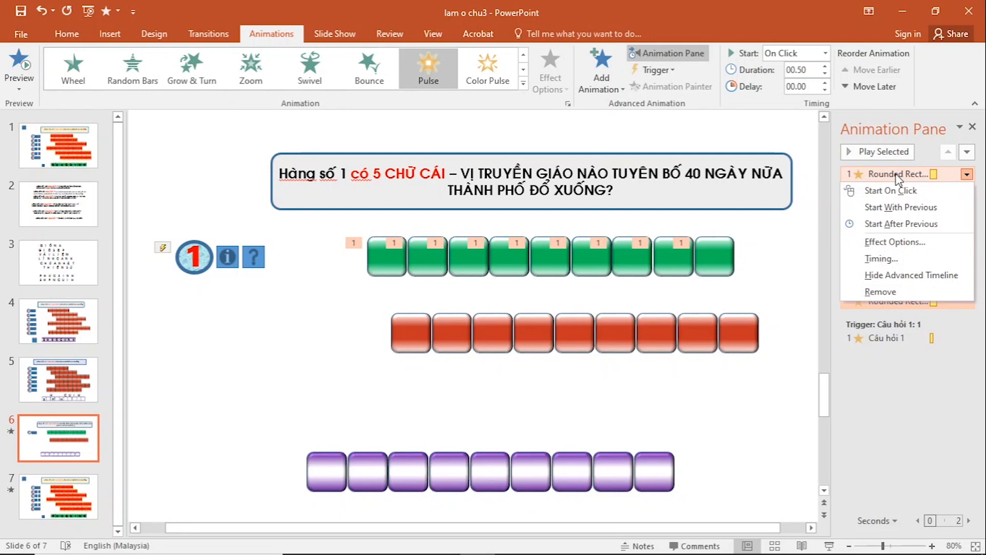
{"action": "left_click", "coordinate": [880, 258]}
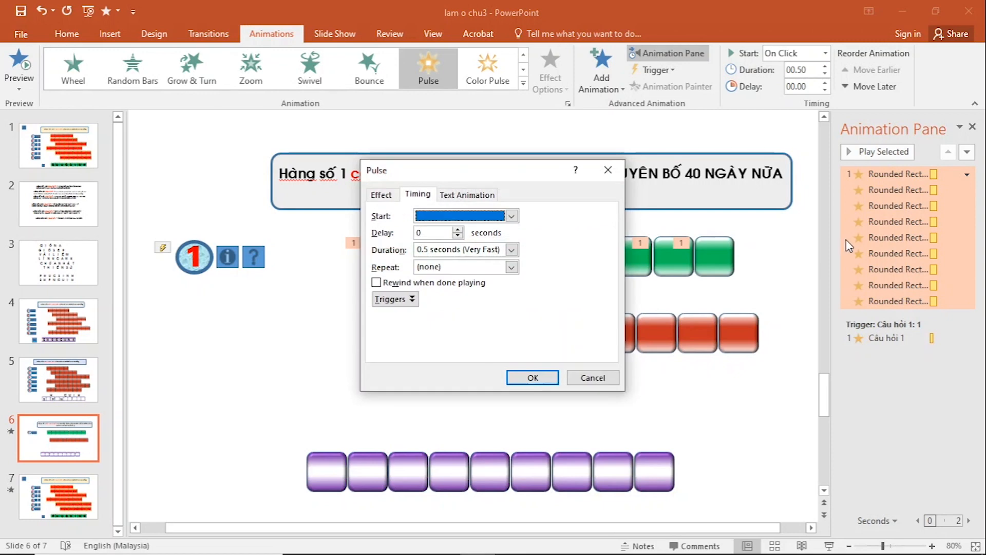
{"action": "left_click", "coordinate": [500, 266]}
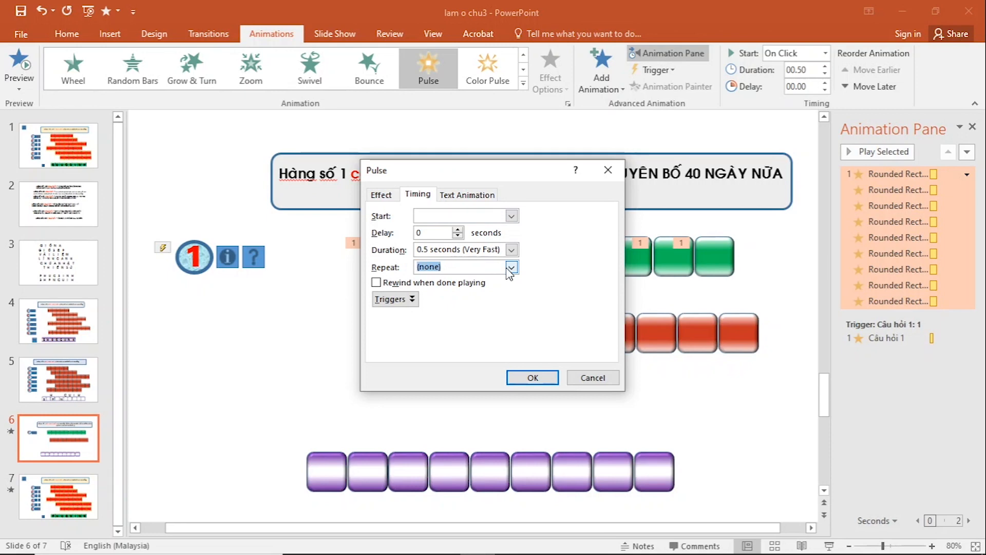
{"action": "left_click", "coordinate": [510, 267]}
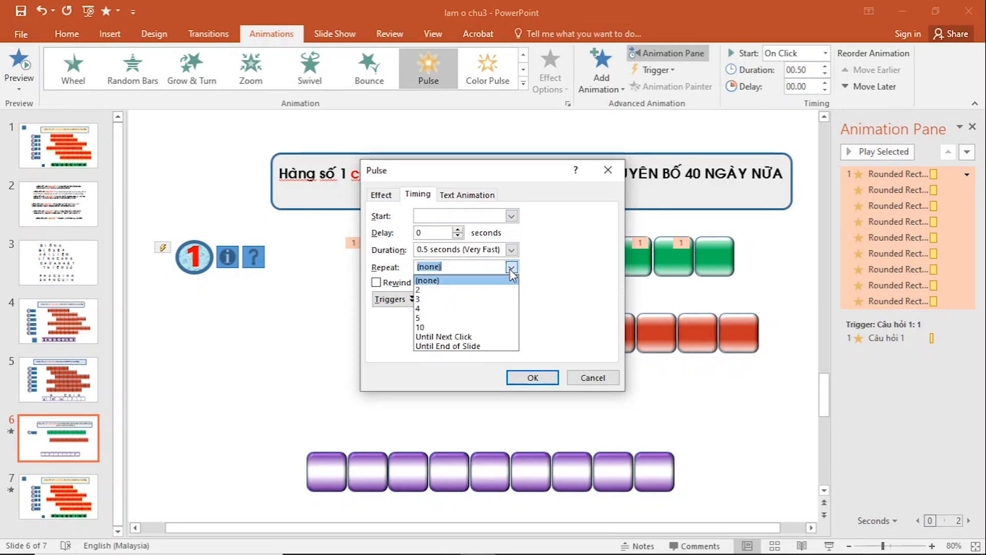
{"action": "left_click", "coordinate": [488, 318]}
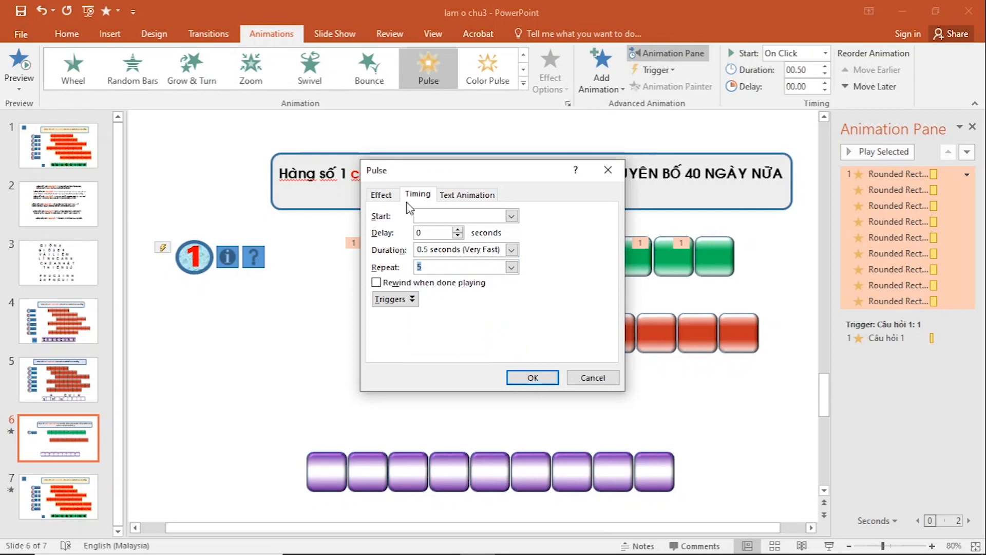
Assign the Sweet.wav sound to the green squares' Pulse animations and apply the settings
{"action": "left_click", "coordinate": [382, 195]}
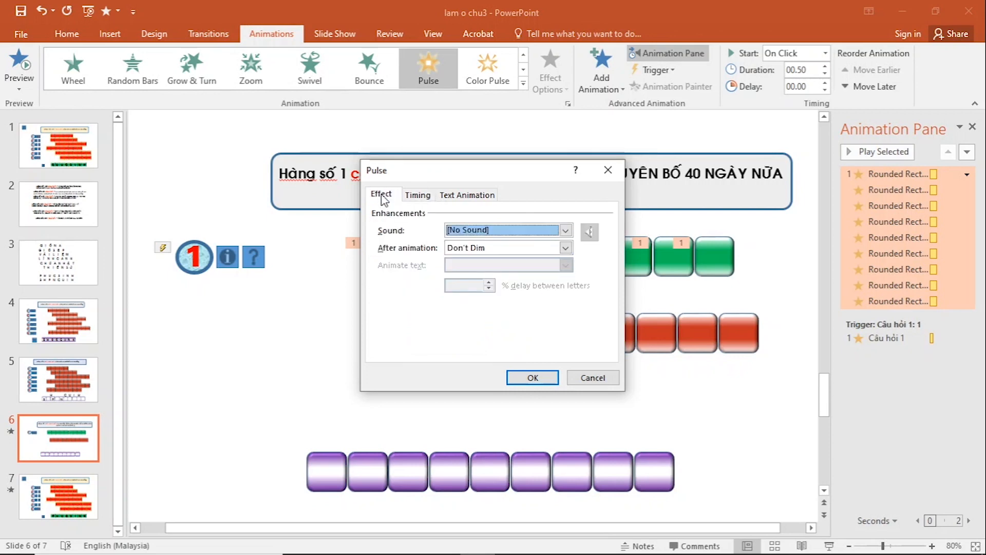
{"action": "left_click", "coordinate": [522, 238]}
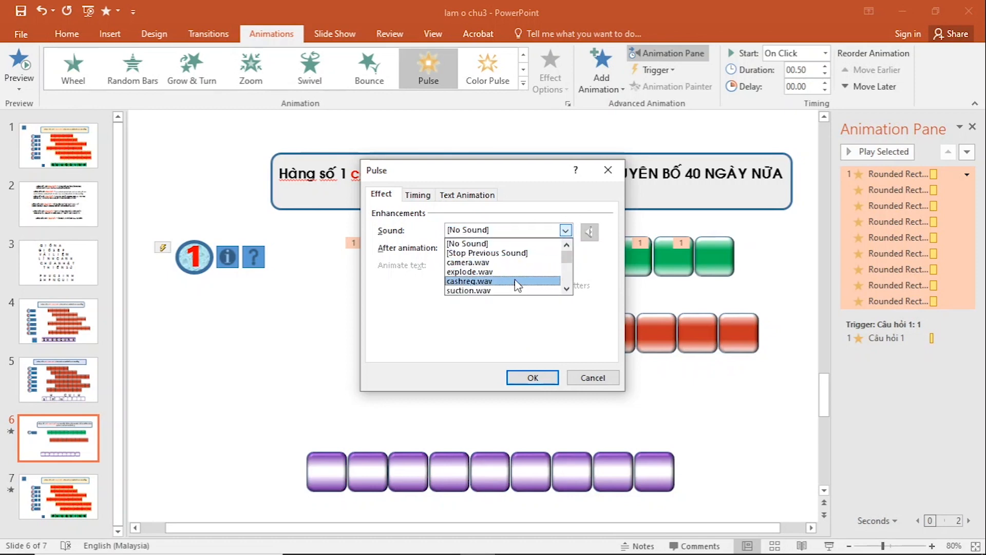
{"action": "scroll", "coordinate": [524, 287], "scroll_direction": "down", "scroll_amount": 1}
{"action": "scroll", "coordinate": [523, 285], "scroll_direction": "down", "scroll_amount": 1}
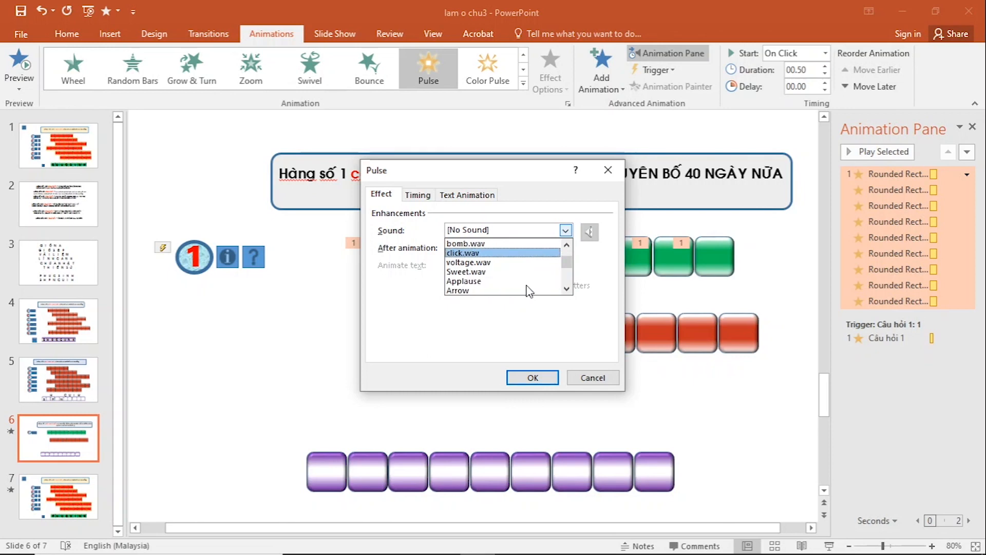
{"action": "left_click", "coordinate": [525, 275]}
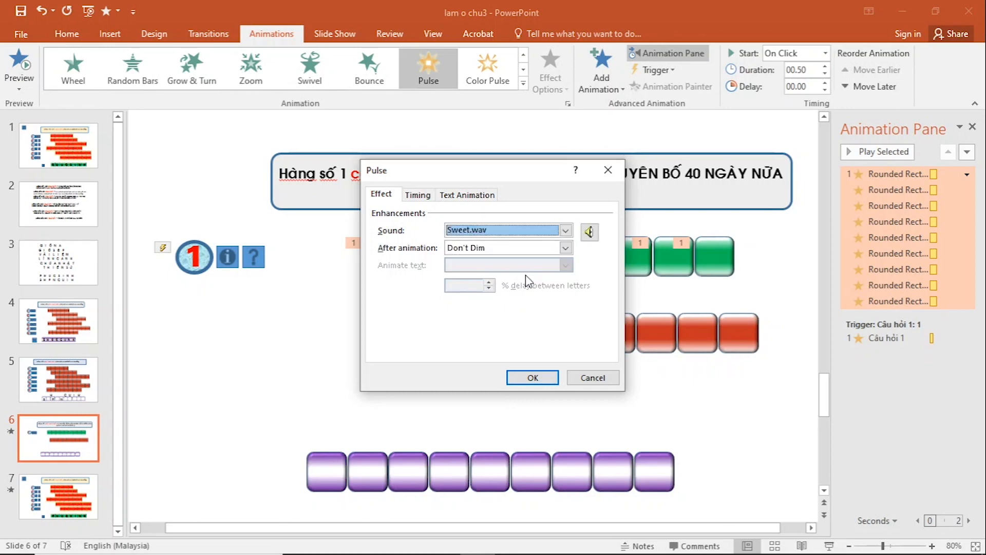
{"action": "left_click", "coordinate": [546, 372]}
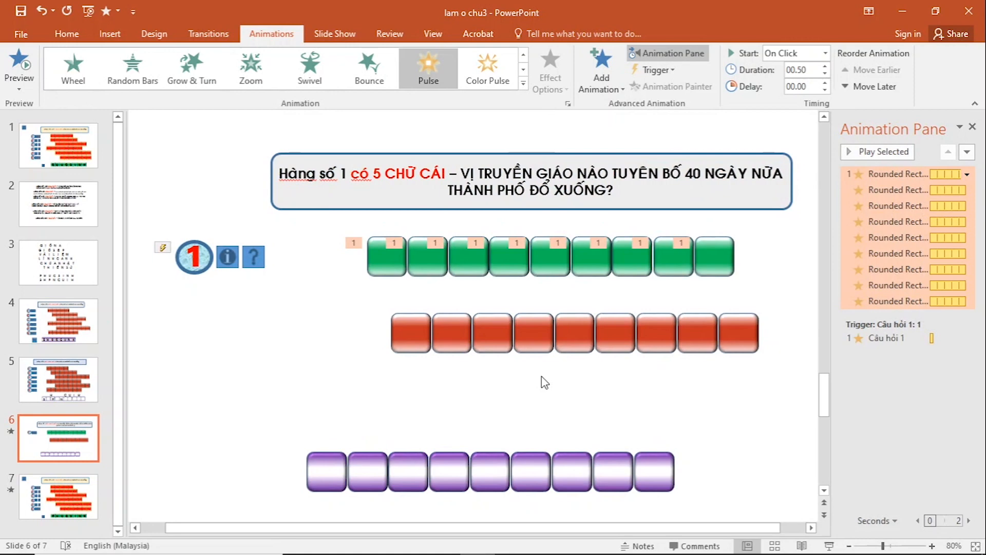
Make the green squares' Pulse animations start with previous and place them after Câu hỏi 1 under its trigger
{"action": "right_click", "coordinate": [890, 176]}
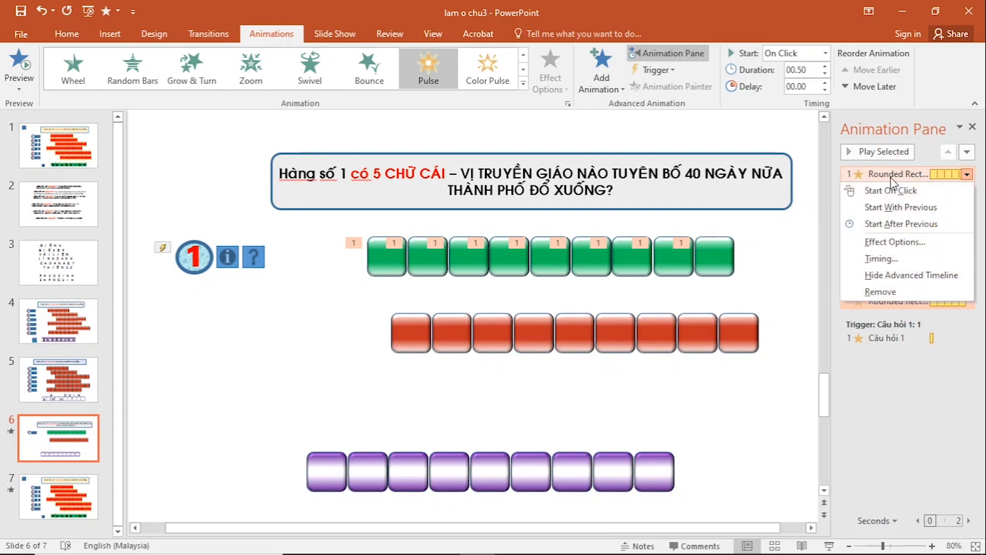
{"action": "left_click", "coordinate": [923, 207]}
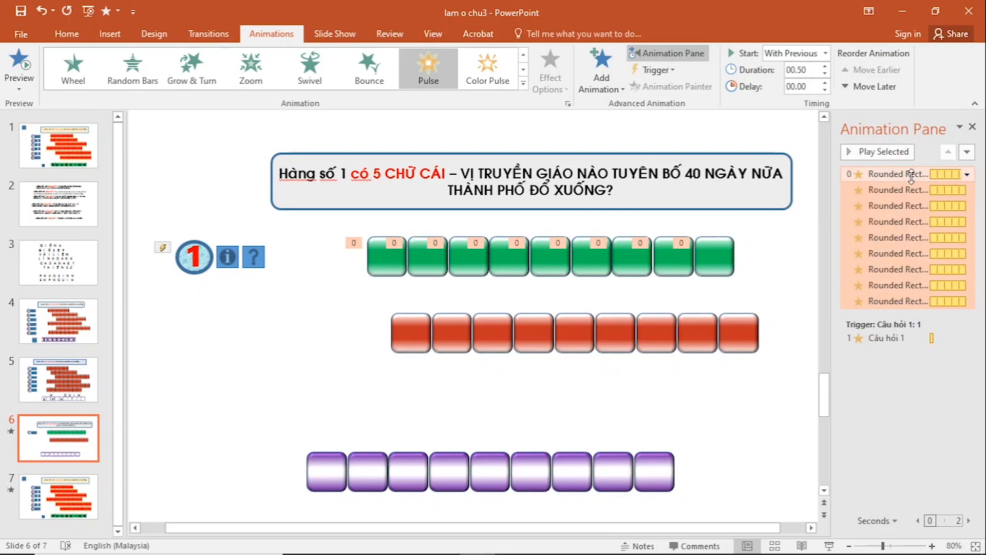
{"action": "left_click_drag", "start_coordinate": [911, 174], "coordinate": [914, 346]}
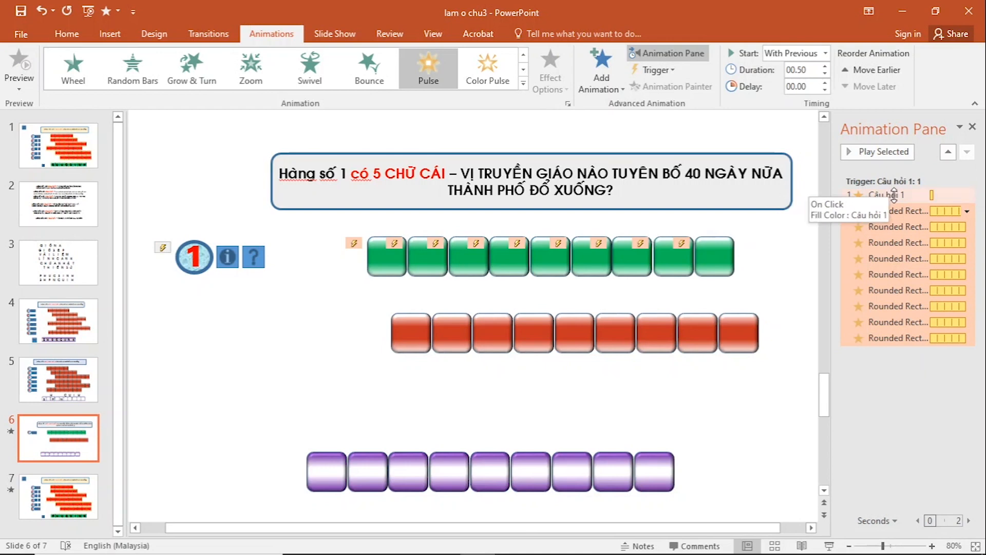
{"action": "left_click", "coordinate": [936, 363]}
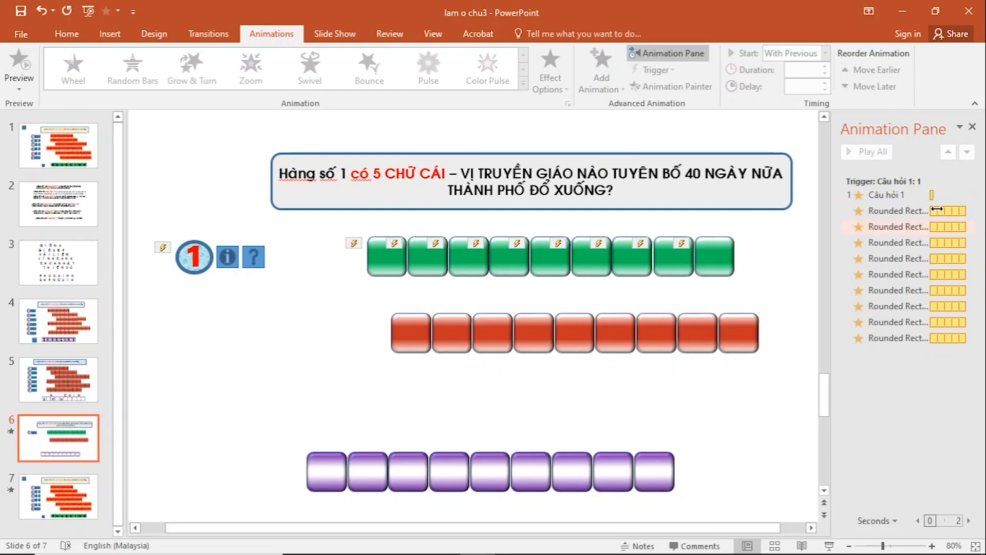
Apply a Fly In entrance animation from the left to the question box above the green squares
{"action": "left_click", "coordinate": [492, 209]}
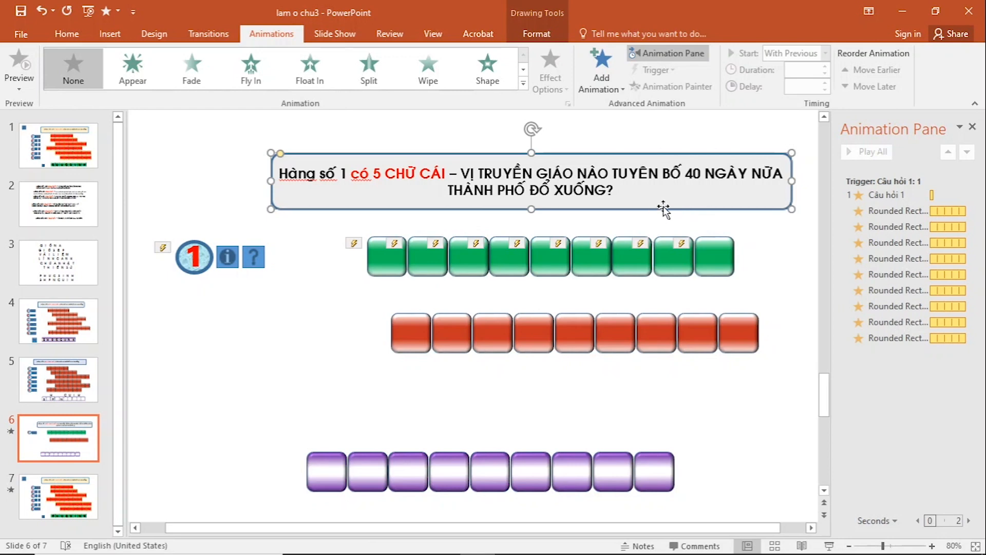
{"action": "left_click", "coordinate": [255, 82]}
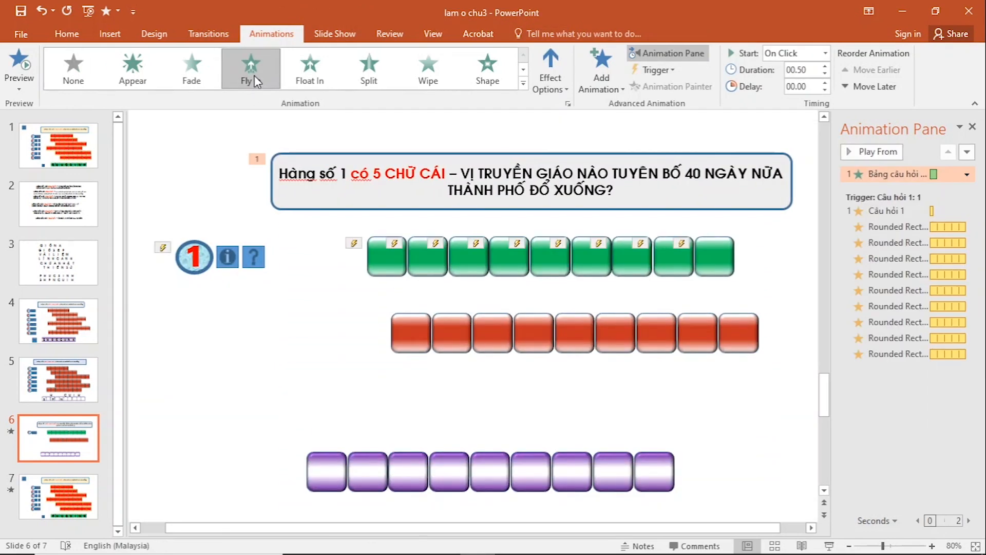
{"action": "left_click", "coordinate": [552, 88]}
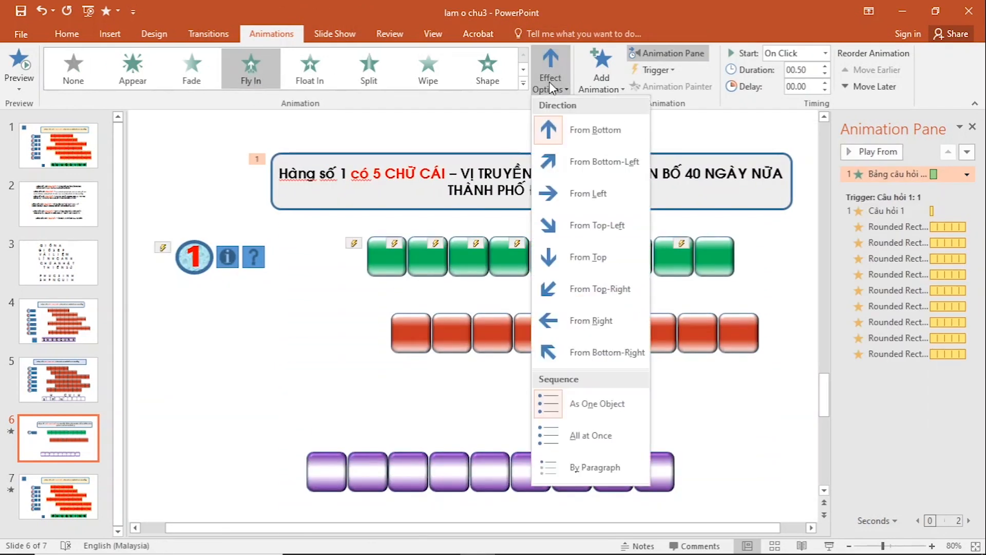
{"action": "left_click", "coordinate": [586, 193]}
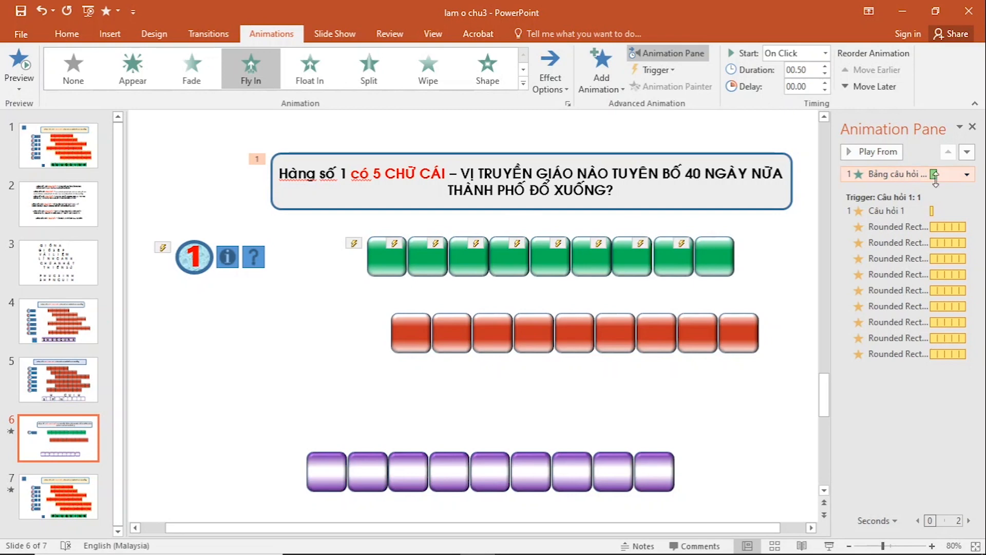
Assign the voltage.wav sound to the question box's Fly In animation
{"action": "right_click", "coordinate": [912, 177]}
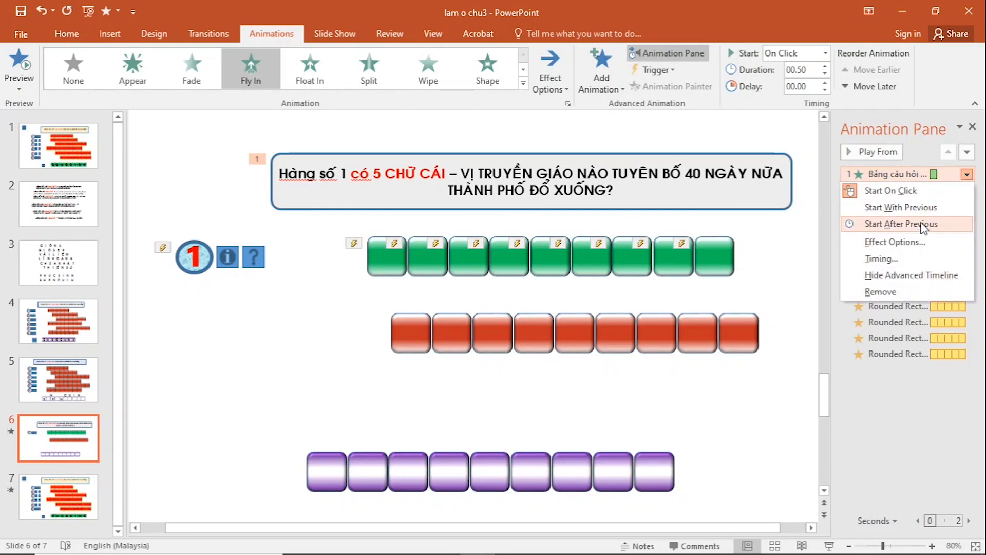
{"action": "left_click", "coordinate": [921, 243]}
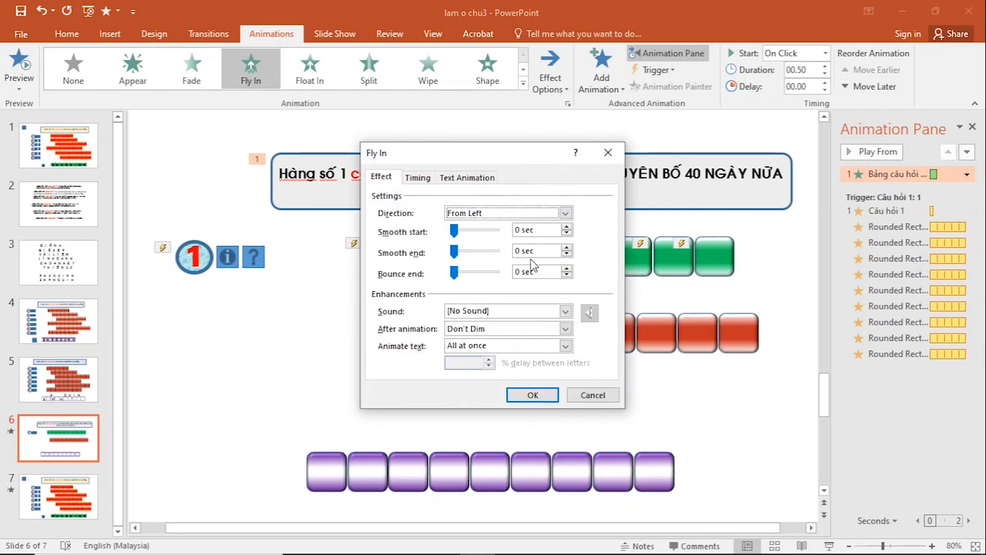
{"action": "left_click", "coordinate": [541, 312]}
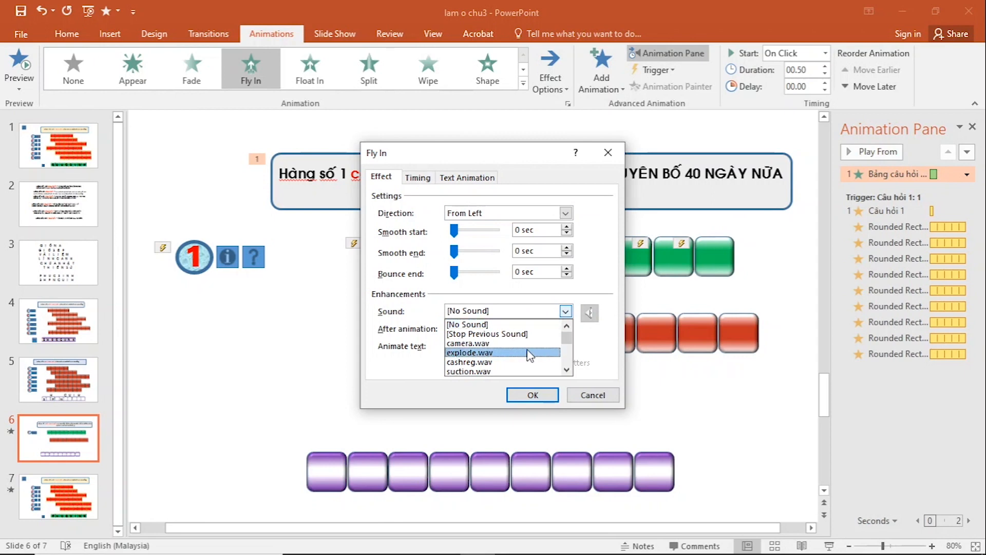
{"action": "scroll", "coordinate": [530, 362], "scroll_direction": "down", "scroll_amount": 1}
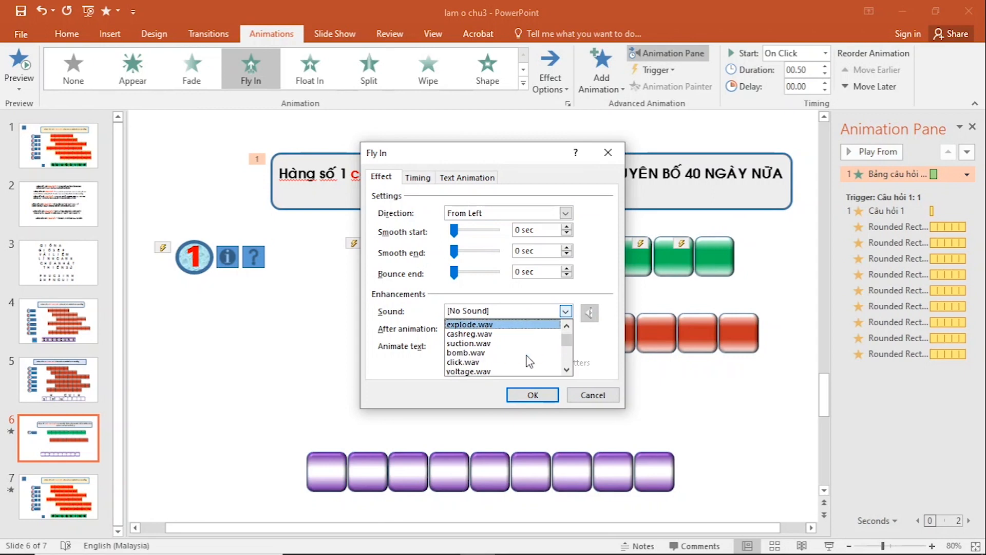
{"action": "scroll", "coordinate": [529, 362], "scroll_direction": "down", "scroll_amount": 1}
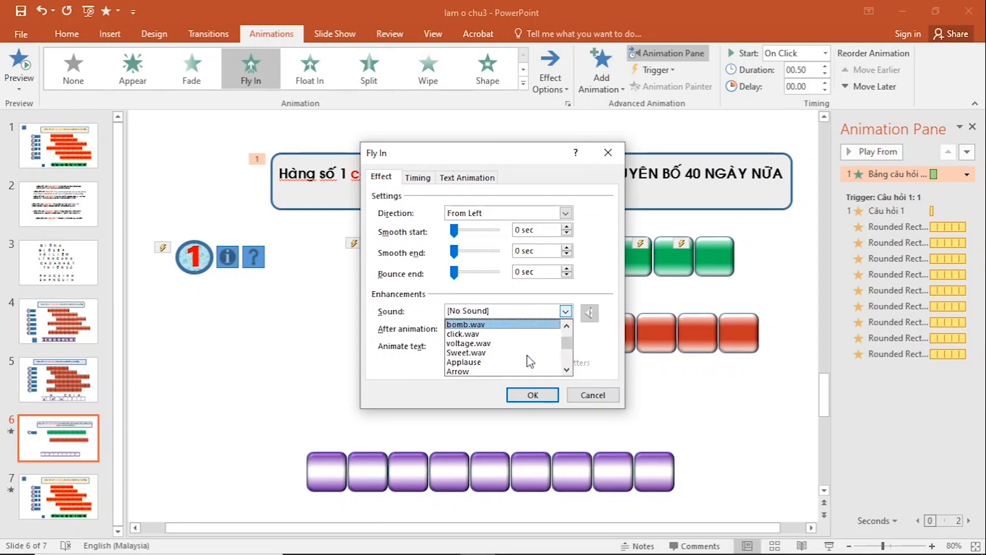
{"action": "left_click", "coordinate": [527, 343]}
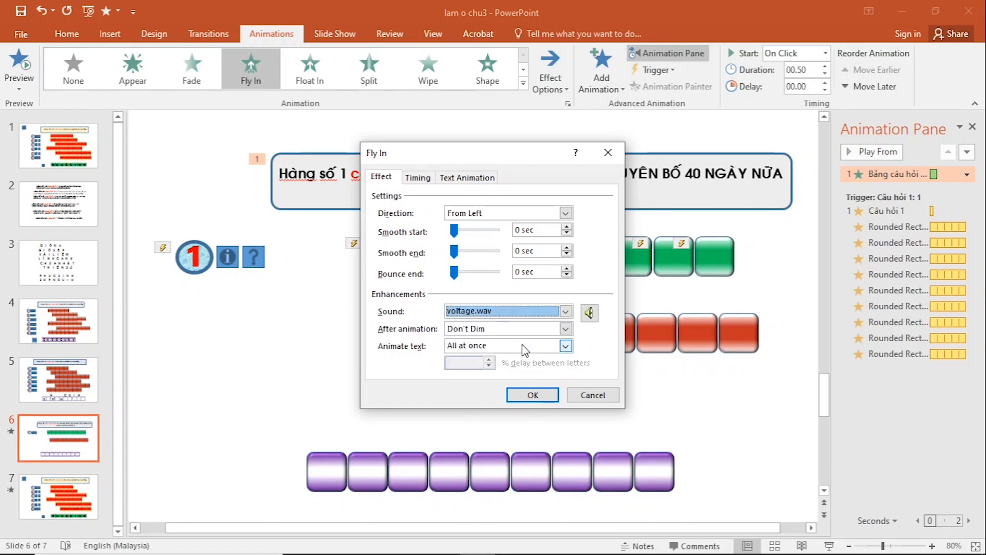
{"action": "left_click", "coordinate": [533, 395]}
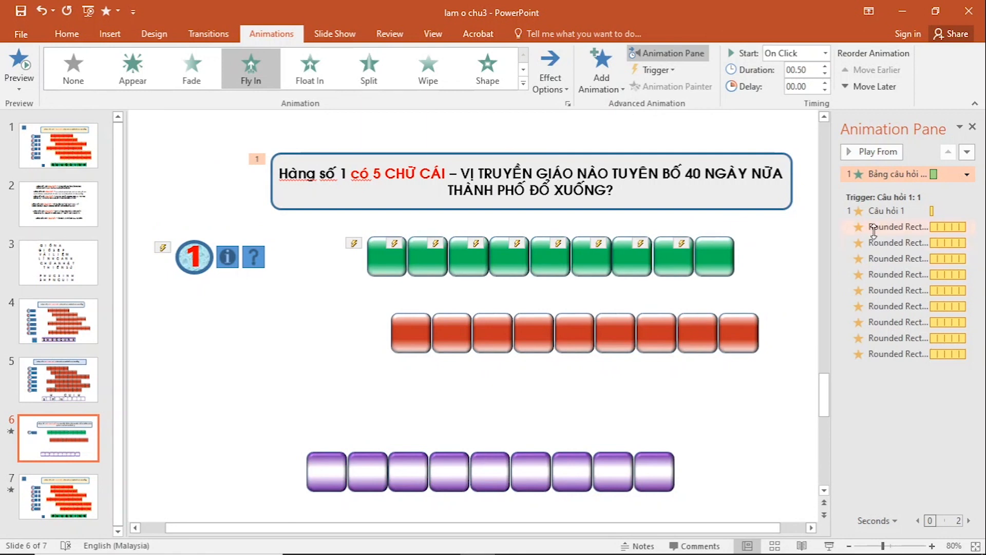
Make the question box's Fly In animation start after previous and place it last under the Câu hỏi 1 trigger
{"action": "right_click", "coordinate": [907, 180]}
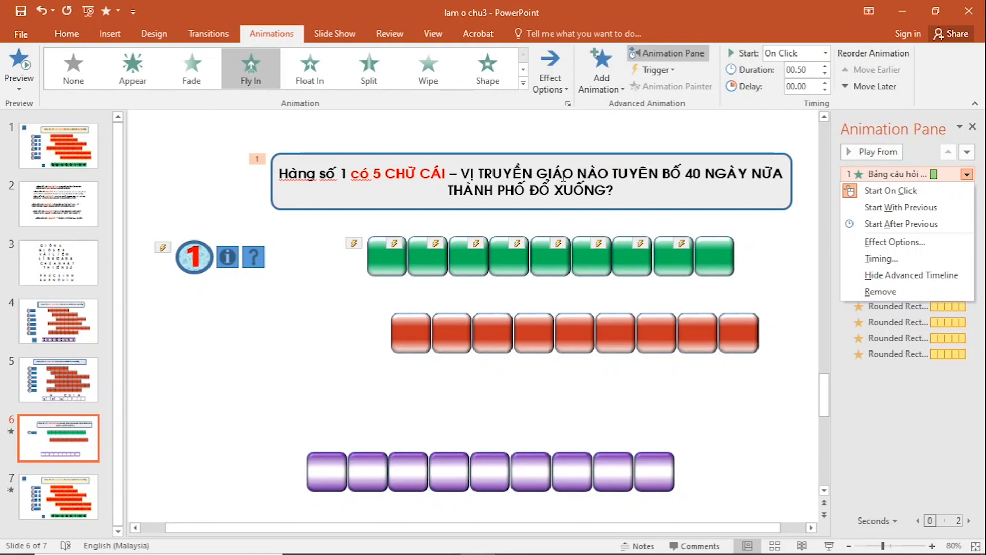
{"action": "left_click", "coordinate": [897, 224]}
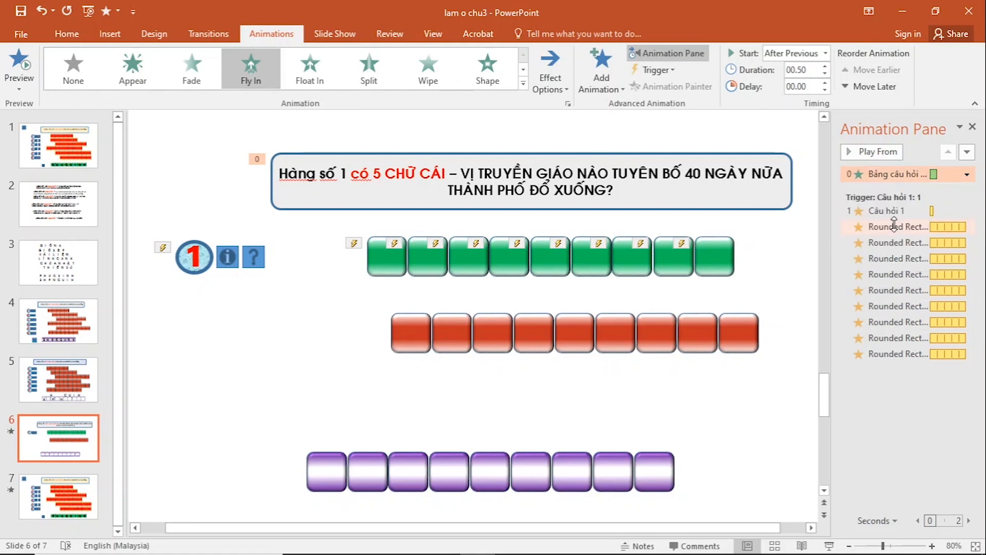
{"action": "left_click_drag", "start_coordinate": [893, 172], "coordinate": [910, 365]}
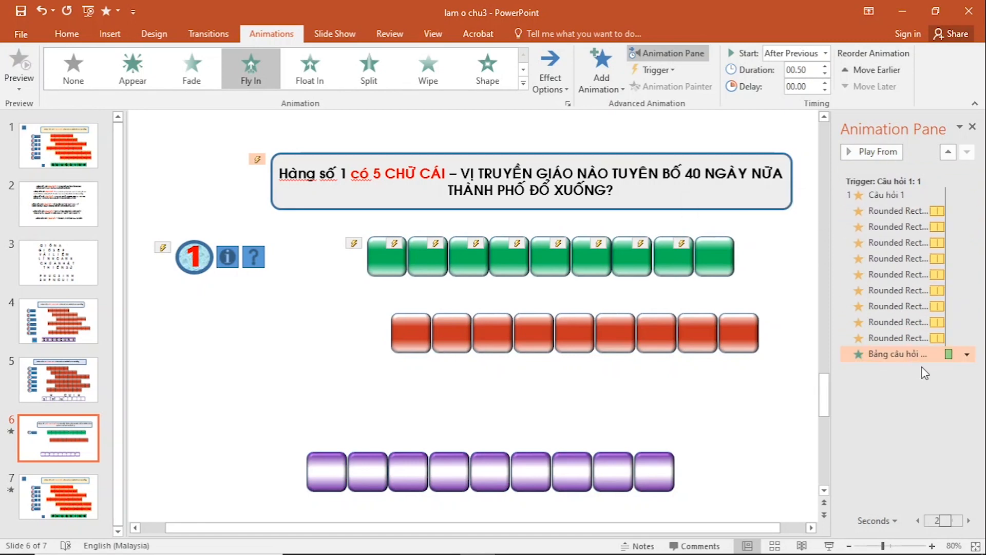
{"action": "left_click", "coordinate": [923, 369]}
{"action": "left_click", "coordinate": [928, 337]}
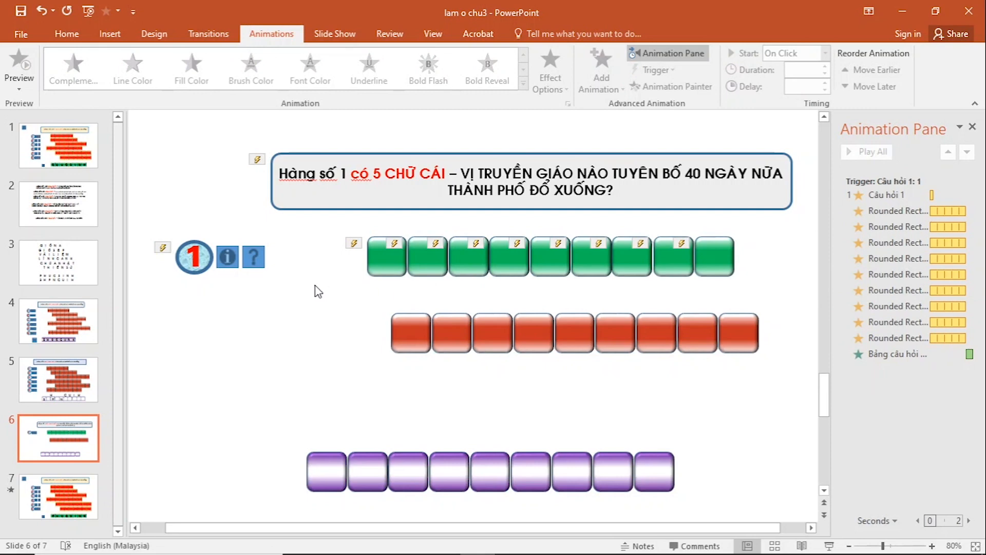
Apply a black Fill Color emphasis animation with a 0.25-second duration to the info icon beside number 1
{"action": "left_click", "coordinate": [228, 260]}
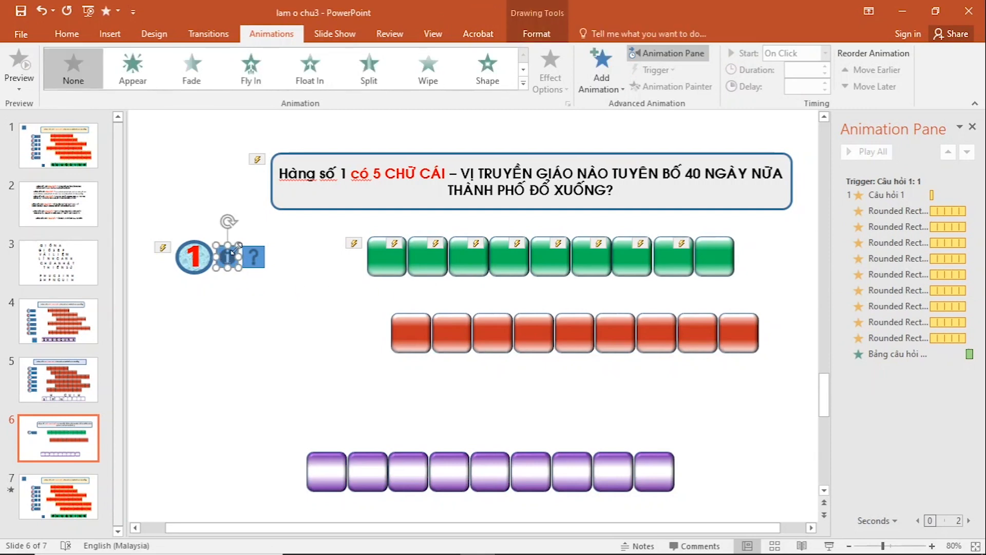
{"action": "left_click", "coordinate": [524, 84]}
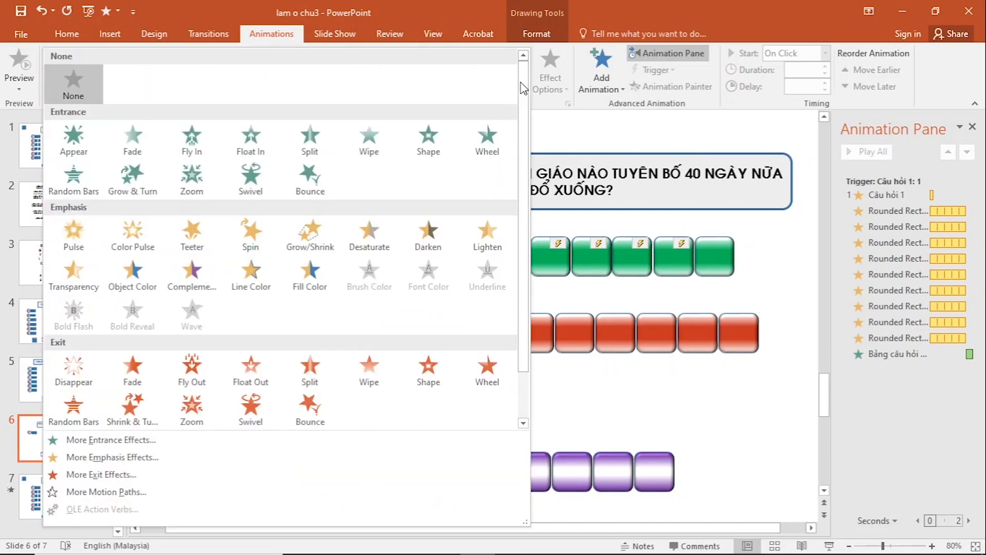
{"action": "left_click", "coordinate": [310, 275]}
{"action": "left_click", "coordinate": [551, 63]}
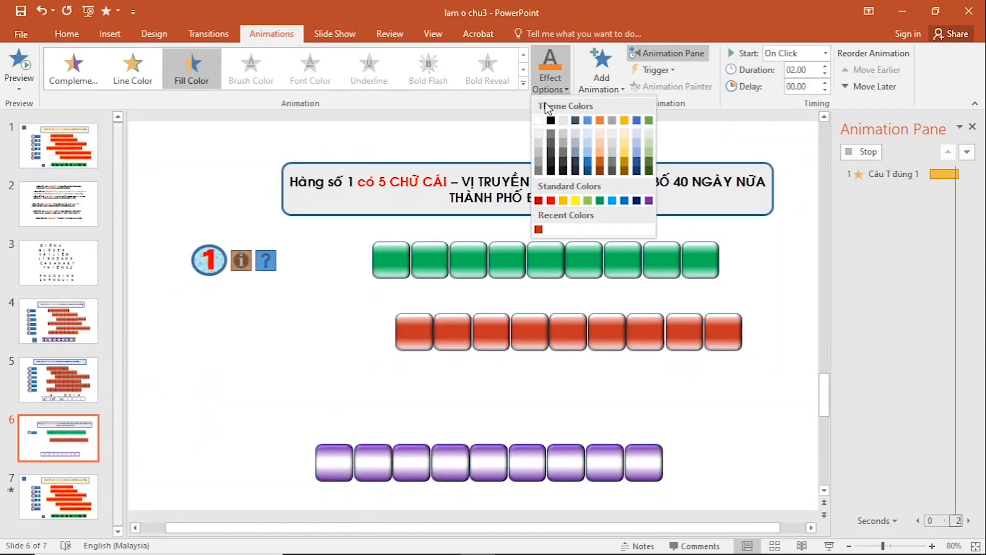
{"action": "left_click", "coordinate": [551, 120]}
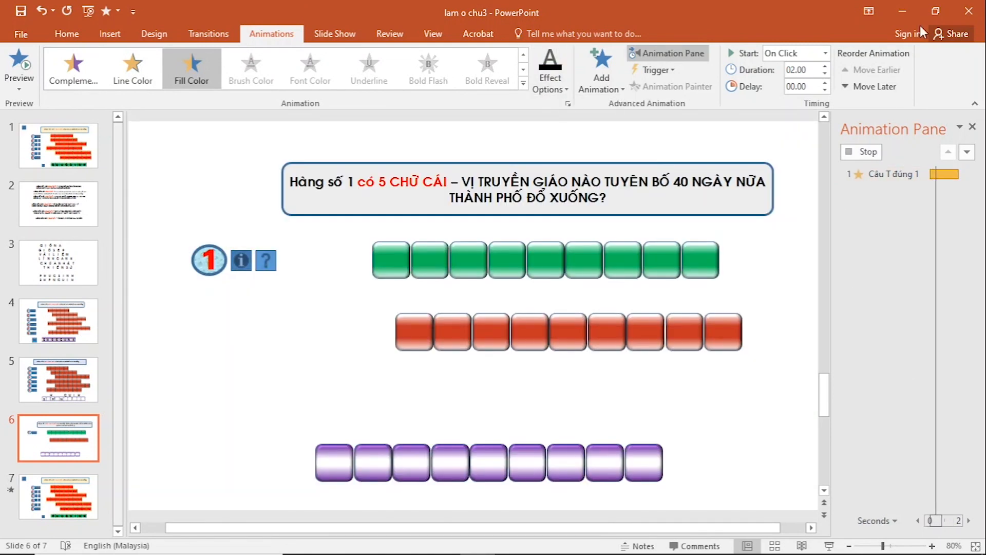
{"action": "left_click", "coordinate": [825, 77]}
{"action": "left_click", "coordinate": [825, 76]}
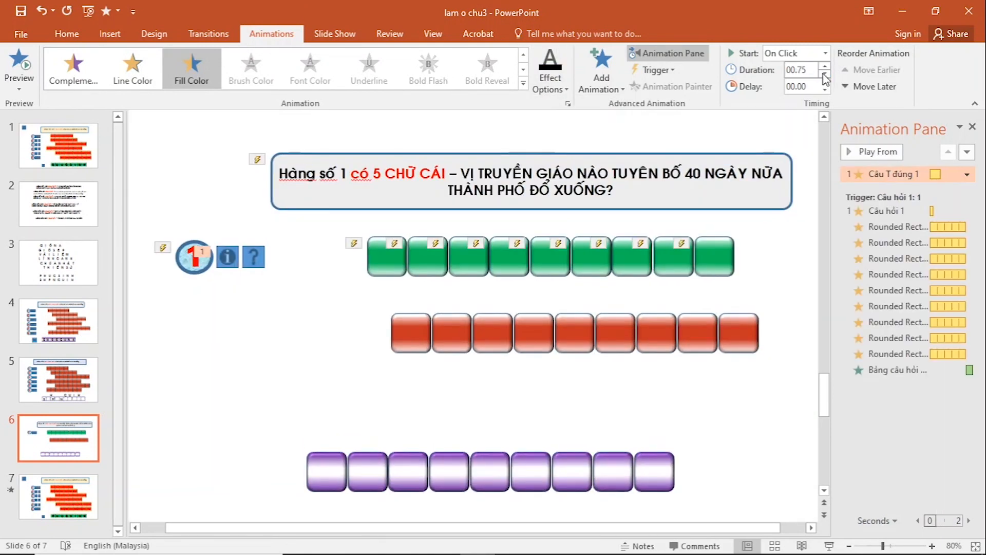
Set the info icon's Fill Color animation to trigger on click of Câu T đúng 1
{"action": "left_click", "coordinate": [668, 71]}
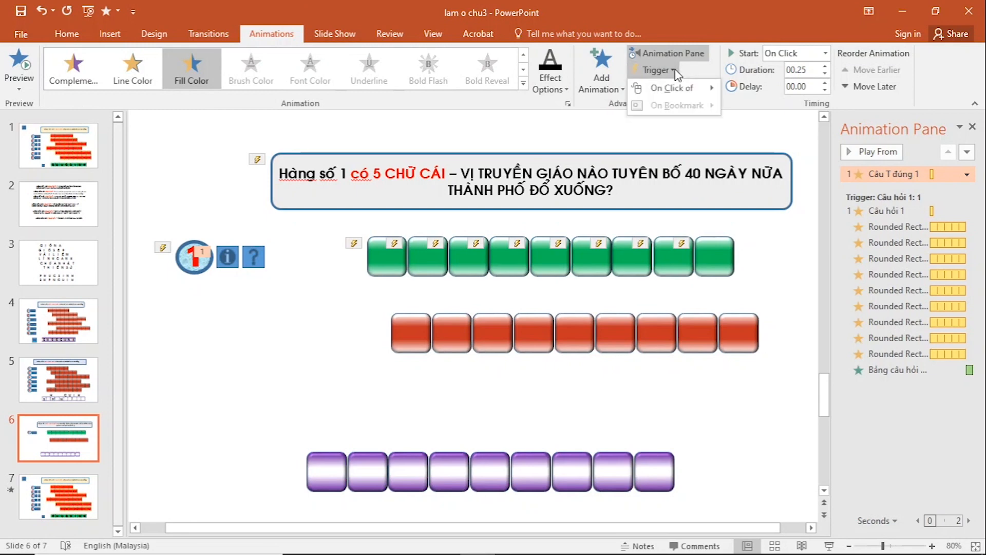
{"action": "mouse_move", "coordinate": [683, 88]}
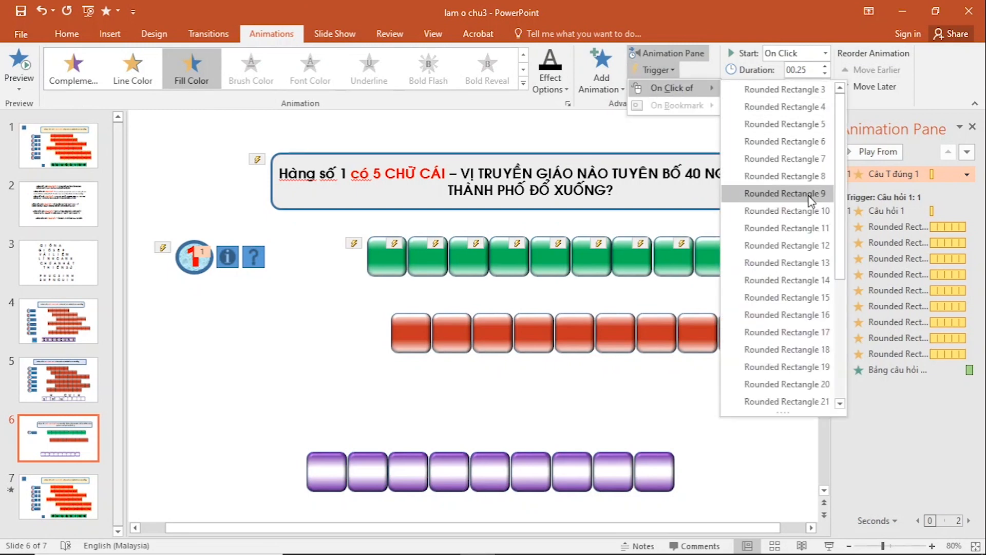
{"action": "scroll", "coordinate": [806, 348], "scroll_direction": "down", "scroll_amount": 4}
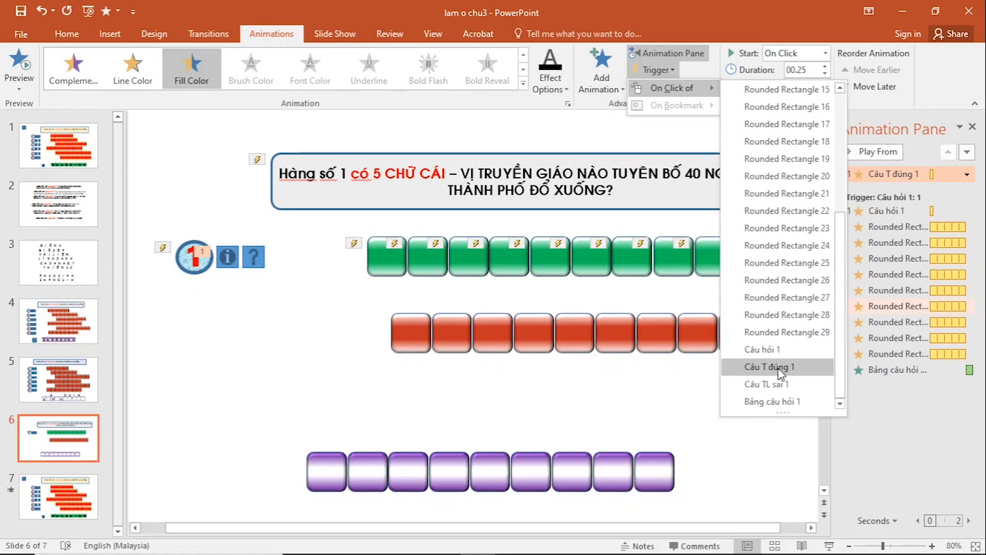
{"action": "left_click", "coordinate": [800, 369]}
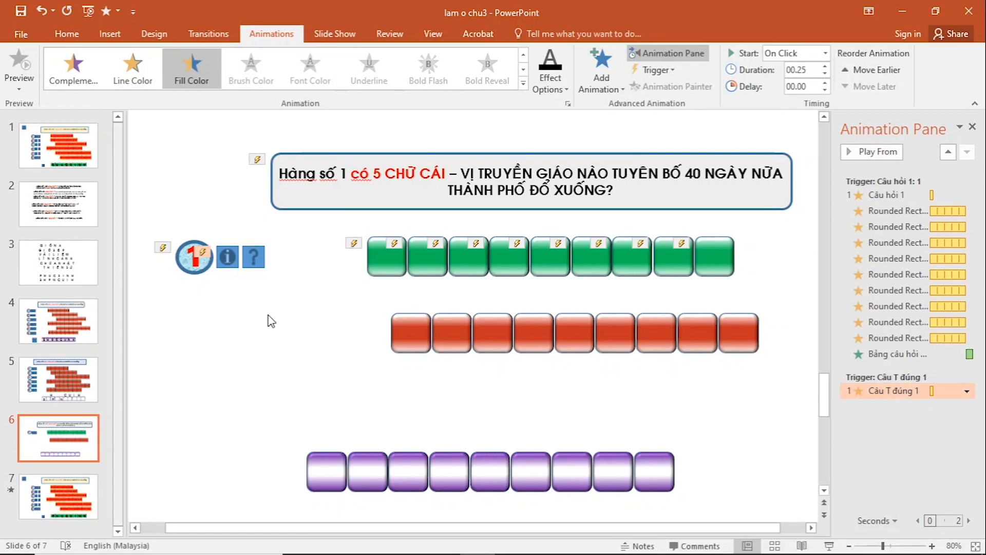
Ungroup the GIÔNA answer on slide 3 into separate letters
{"action": "left_click", "coordinate": [66, 270]}
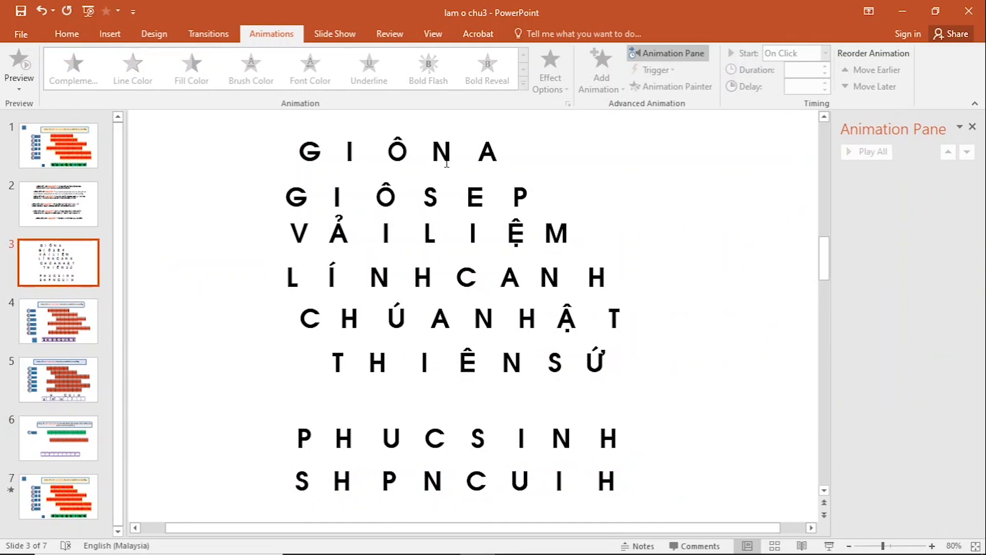
{"action": "left_click", "coordinate": [446, 163]}
{"action": "left_click", "coordinate": [504, 138]}
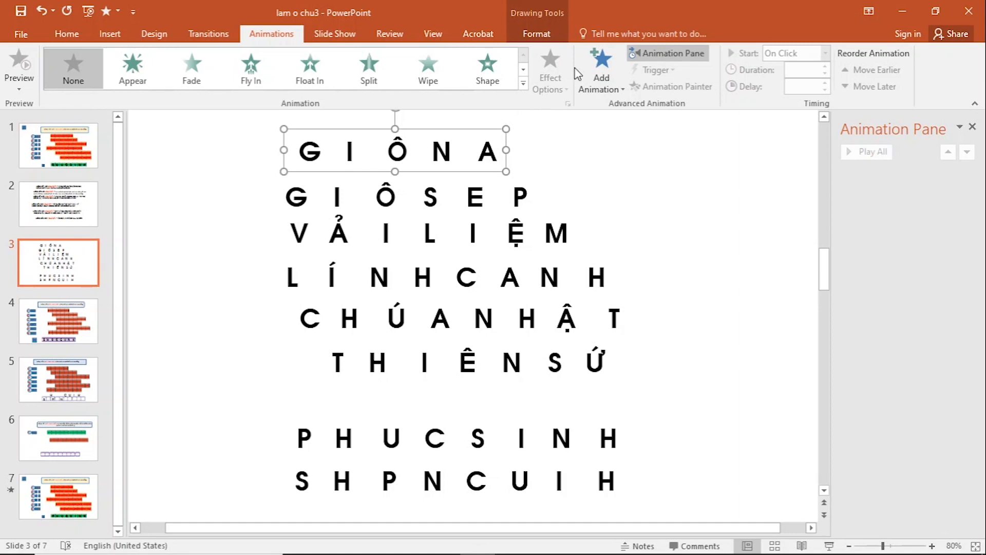
{"action": "left_click", "coordinate": [552, 34]}
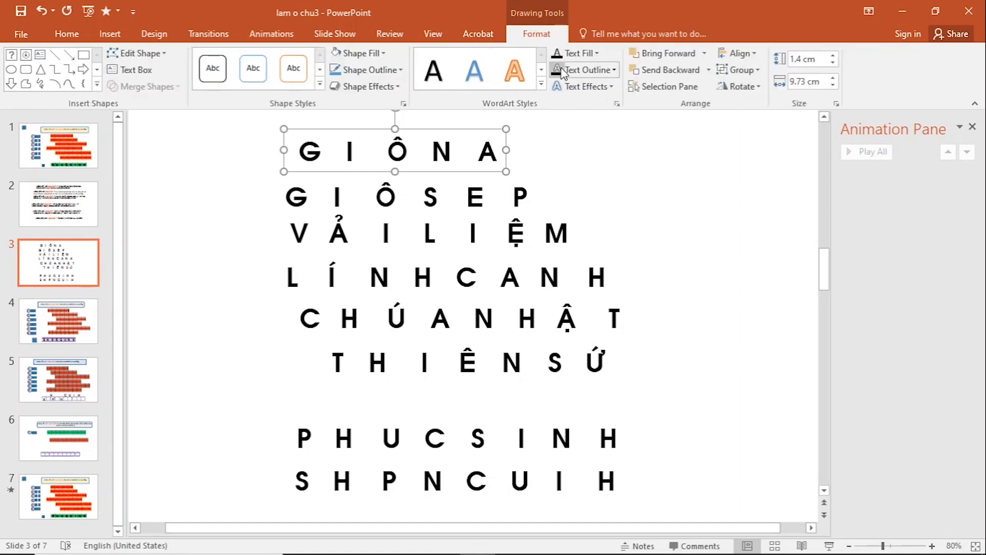
{"action": "left_click", "coordinate": [738, 69]}
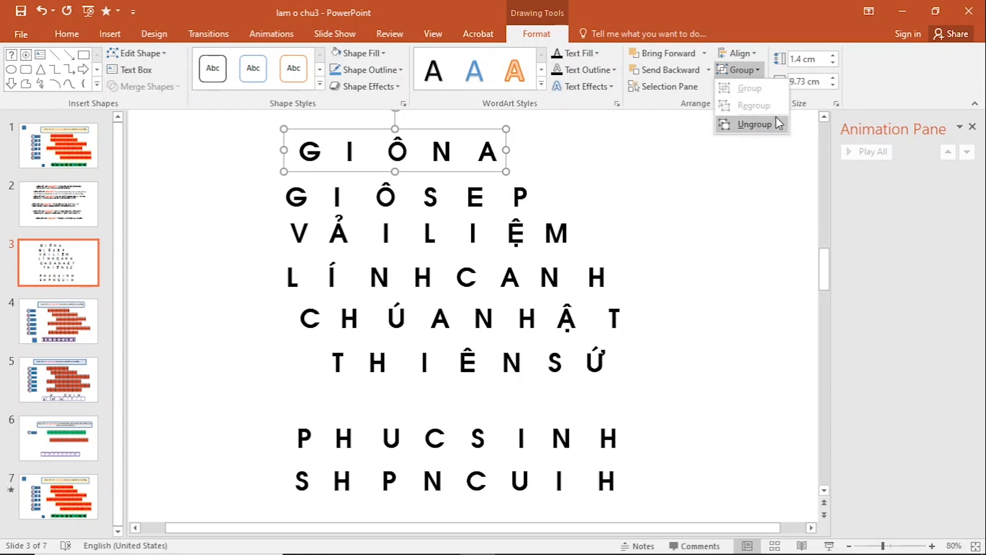
{"action": "left_click", "coordinate": [751, 125]}
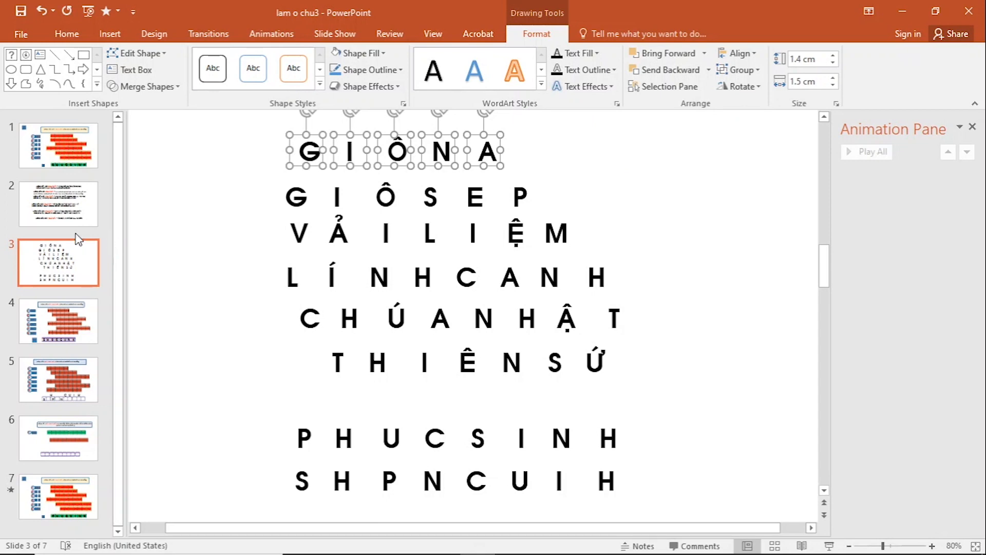
Copy the separated GIÔNA letters onto slide 6 and position them over the first five green squares
{"action": "left_click", "coordinate": [80, 429]}
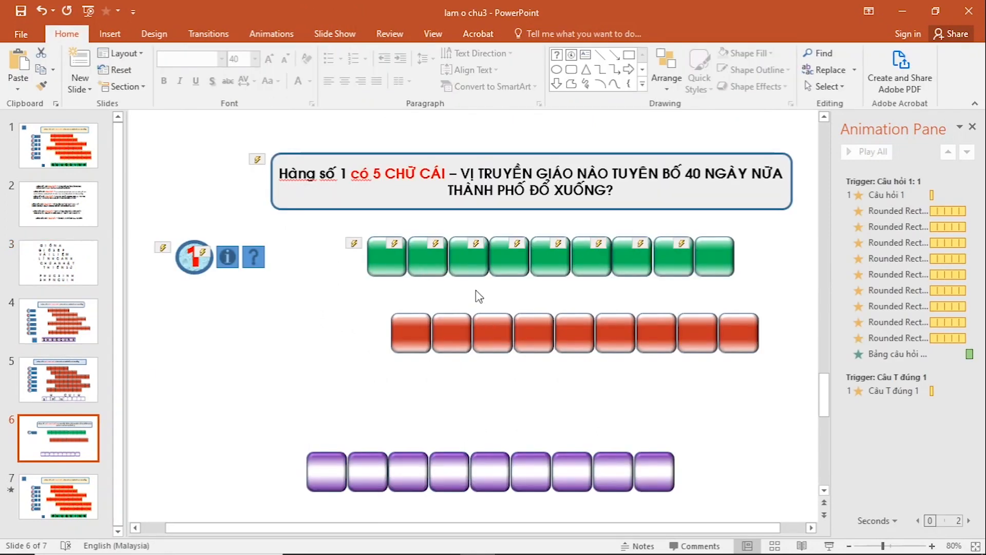
{"action": "key", "text": "ctrl+v"}
{"action": "left_click_drag", "start_coordinate": [474, 137], "coordinate": [549, 239]}
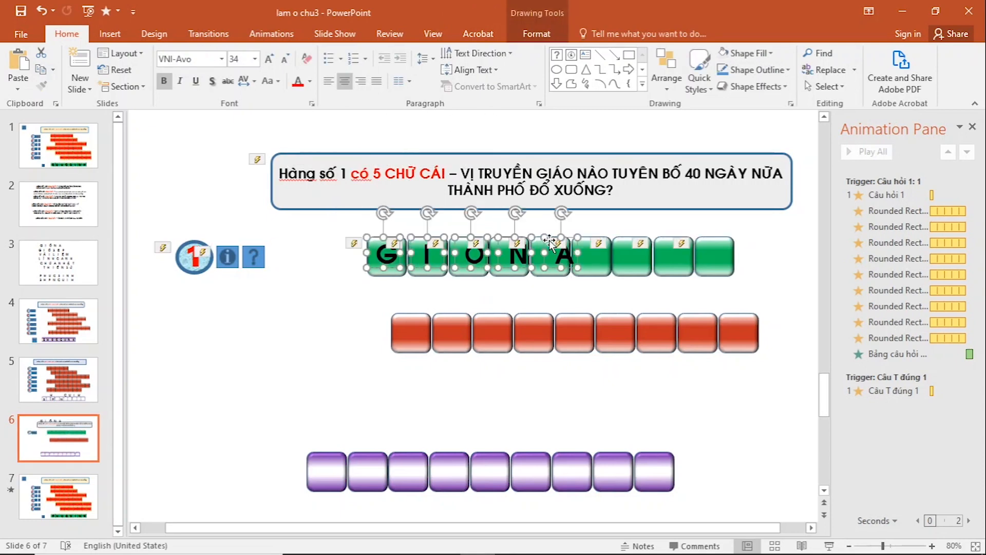
{"action": "key", "text": "ctrl+Left"}
{"action": "key", "text": "ctrl+Left"}
{"action": "key", "text": "ctrl+Left"}
{"action": "key", "text": "ctrl+Left"}
{"action": "key", "text": "ctrl+Down"}
{"action": "key", "text": "ctrl+Down"}
Nudge the letters Ô, N and A to the left so each is centred in its own green square
{"action": "left_click", "coordinate": [571, 290]}
{"action": "left_click", "coordinate": [469, 247]}
{"action": "left_click", "coordinate": [476, 238]}
{"action": "key", "text": "ctrl+Left"}
{"action": "key", "text": "ctrl+Left"}
{"action": "left_click", "coordinate": [508, 248]}
{"action": "left_click", "coordinate": [504, 239]}
{"action": "key", "text": "ctrl+Left"}
{"action": "key", "text": "ctrl+Left"}
{"action": "key", "text": "ctrl+Left"}
{"action": "key", "text": "ctrl+Left"}
{"action": "left_click", "coordinate": [534, 251]}
{"action": "left_click", "coordinate": [555, 274]}
{"action": "key", "text": "ctrl+Left"}
{"action": "key", "text": "ctrl+Left"}
{"action": "key", "text": "ctrl+Left"}
{"action": "key", "text": "ctrl+Left"}
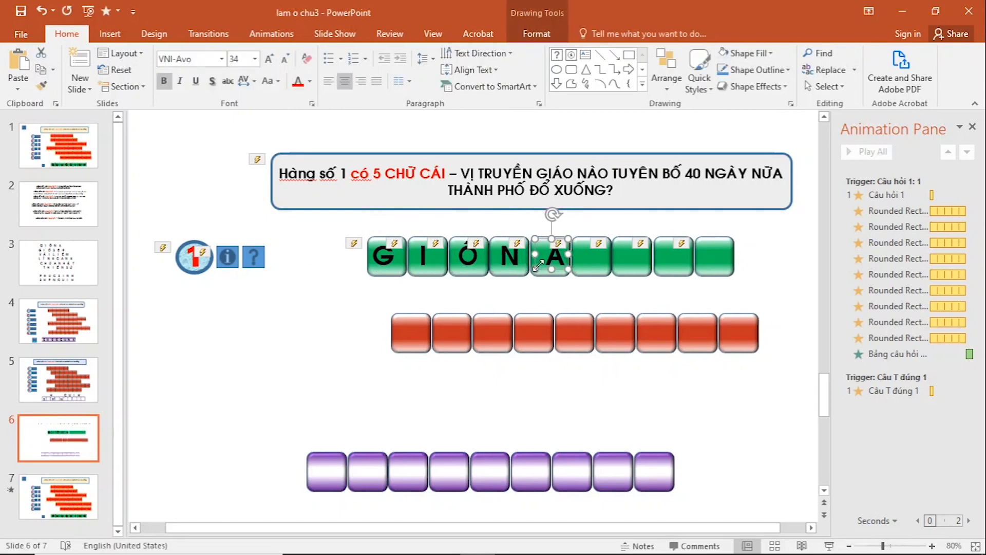
{"action": "key", "text": "ctrl+Left"}
{"action": "key", "text": "ctrl+Left"}
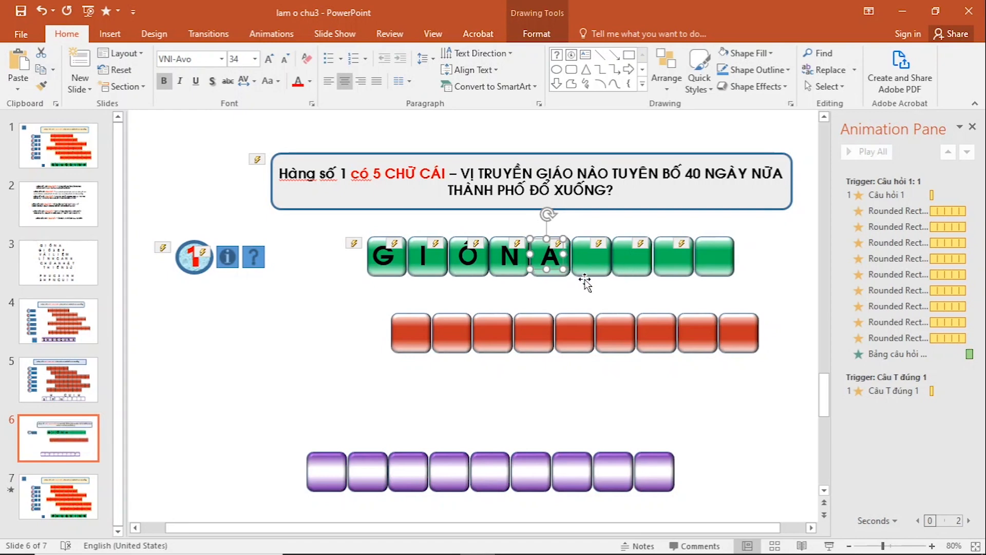
Duplicate the letter A and move one copy onto the last green square
{"action": "key", "text": "ctrl+d"}
{"action": "key", "text": "ctrl+d"}
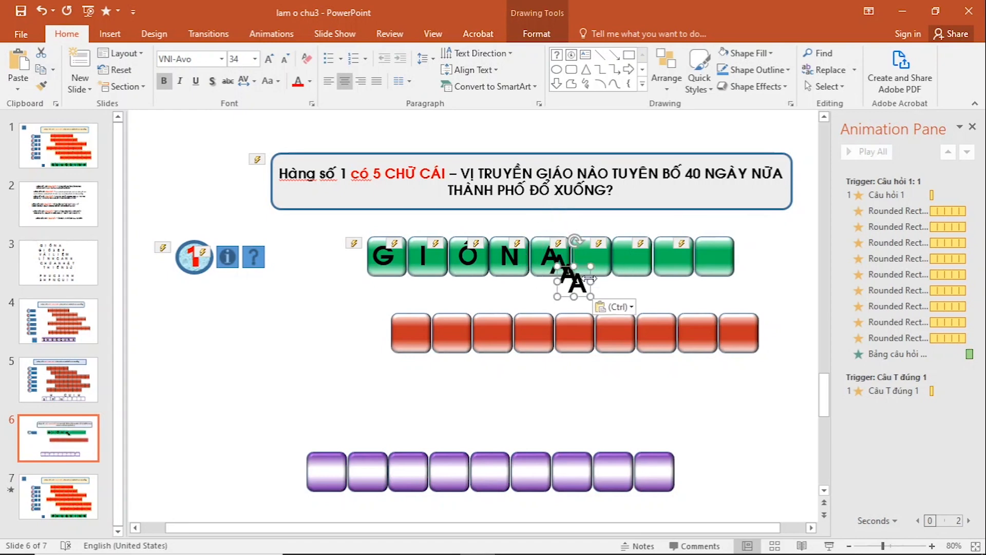
{"action": "left_click_drag", "start_coordinate": [585, 271], "coordinate": [725, 242]}
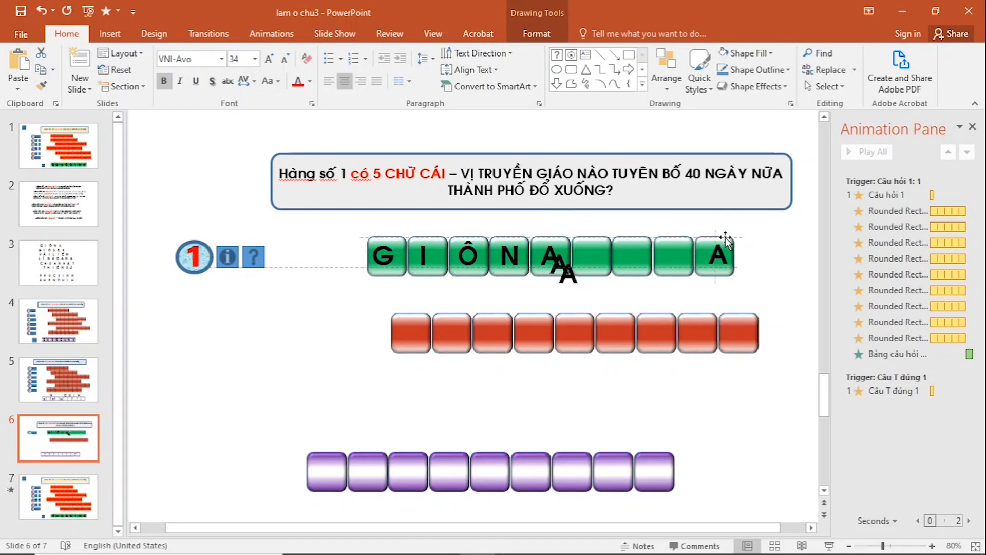